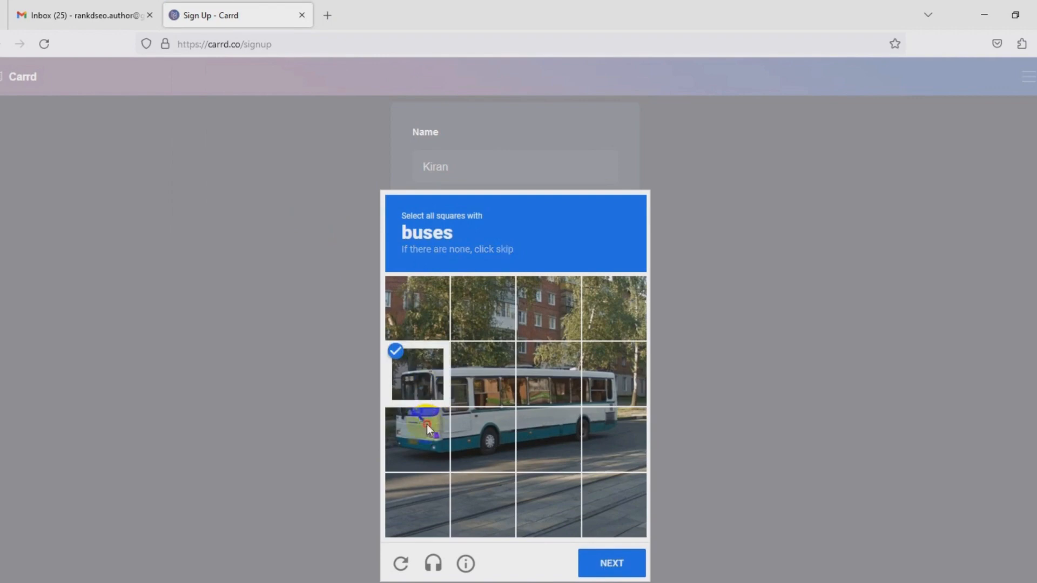
- Select the remaining squares containing the bus in the sign-up image challenge and continue to the next image
{"action": "left_click", "coordinate": [427, 423]}
{"action": "left_click", "coordinate": [483, 437]}
{"action": "left_click", "coordinate": [483, 378]}
{"action": "left_click", "coordinate": [560, 375]}
{"action": "left_click", "coordinate": [615, 448]}
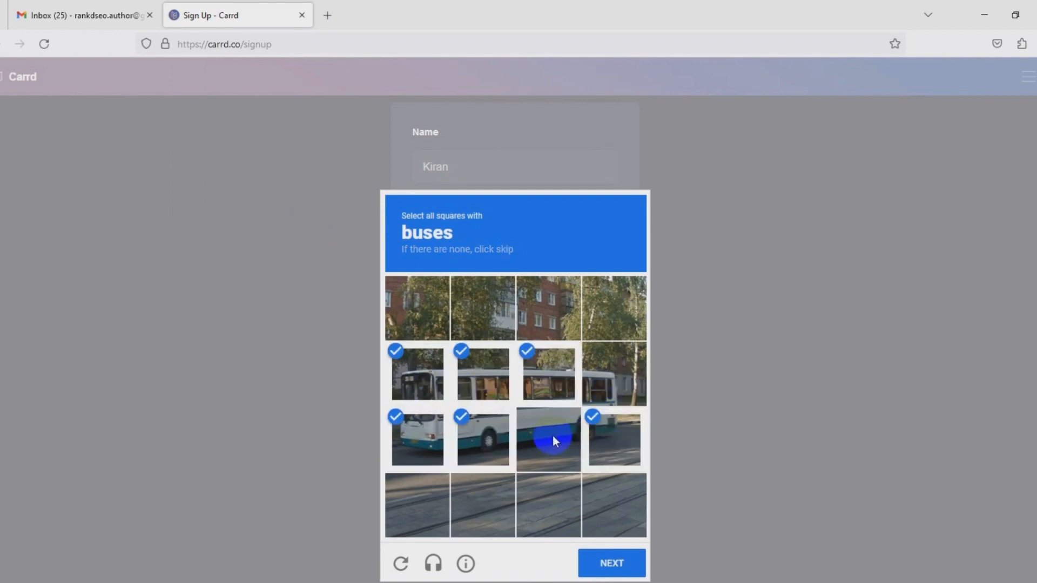
{"action": "left_click", "coordinate": [548, 436]}
{"action": "left_click", "coordinate": [611, 564]}
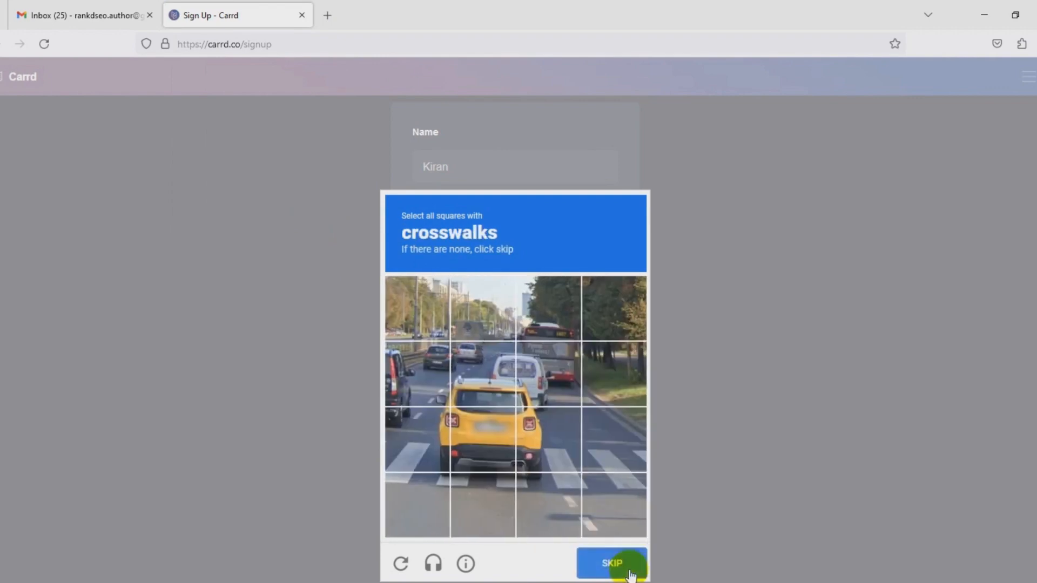
- Select the squares containing the crosswalk around the yellow car in the image challenge and submit them for verification
{"action": "left_click", "coordinate": [406, 478]}
{"action": "left_click", "coordinate": [407, 460]}
{"action": "left_click", "coordinate": [491, 485]}
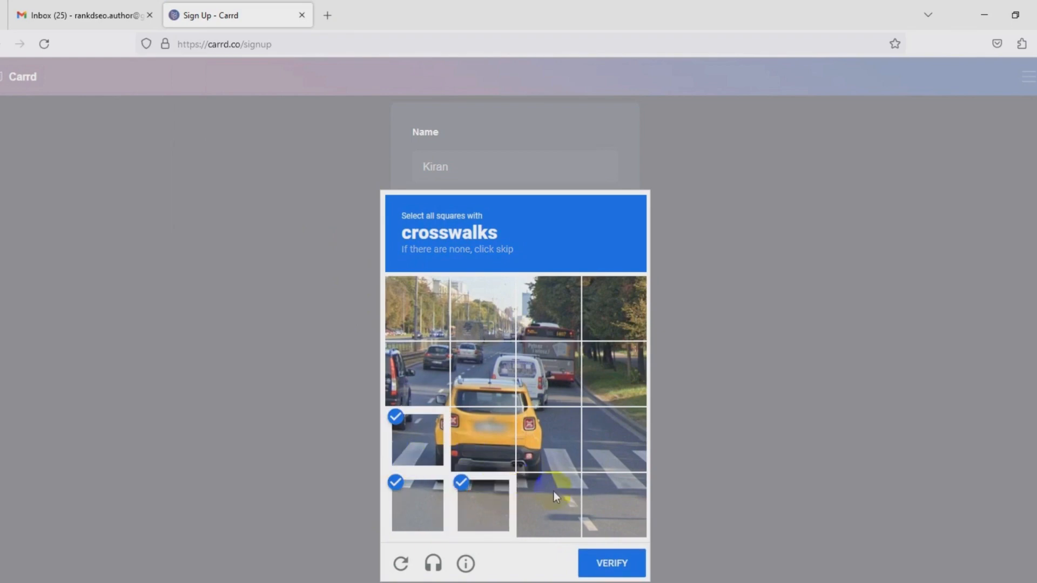
{"action": "left_click", "coordinate": [553, 492]}
{"action": "left_click", "coordinate": [561, 449]}
{"action": "left_click", "coordinate": [606, 452]}
{"action": "left_click", "coordinate": [605, 499]}
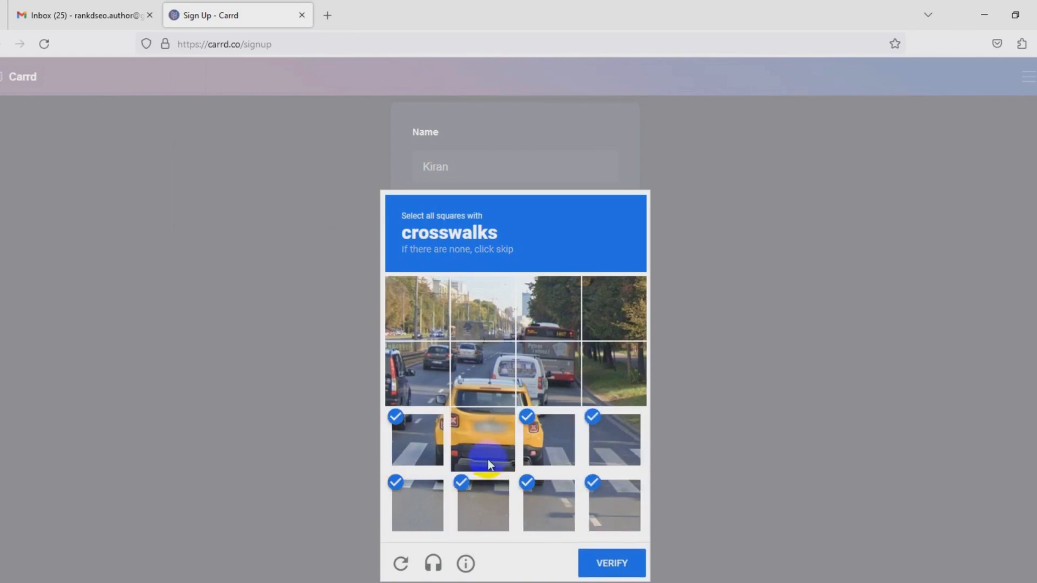
{"action": "left_click", "coordinate": [618, 567]}
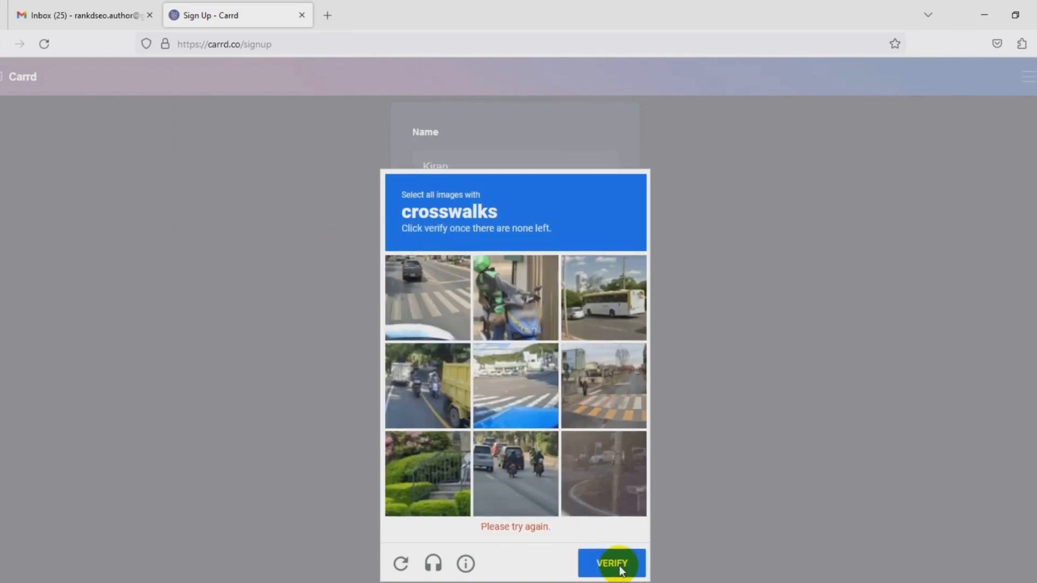
- Select every crosswalk image in the nine-image challenge, including the replacement crosswalk image, and submit the answer for verification
{"action": "left_click", "coordinate": [516, 386]}
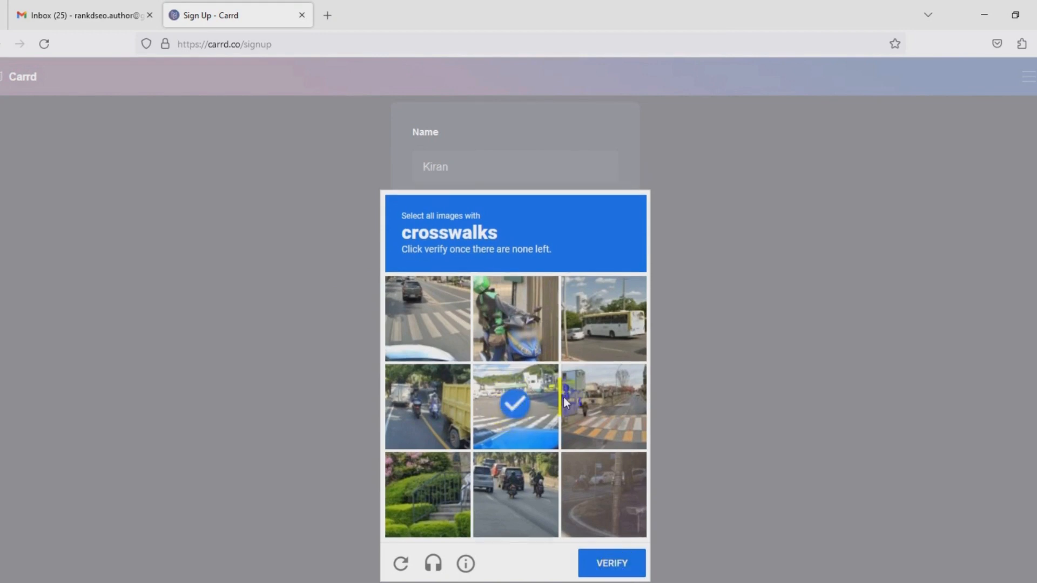
{"action": "left_click", "coordinate": [607, 403]}
{"action": "left_click", "coordinate": [445, 323]}
{"action": "left_click", "coordinate": [603, 420]}
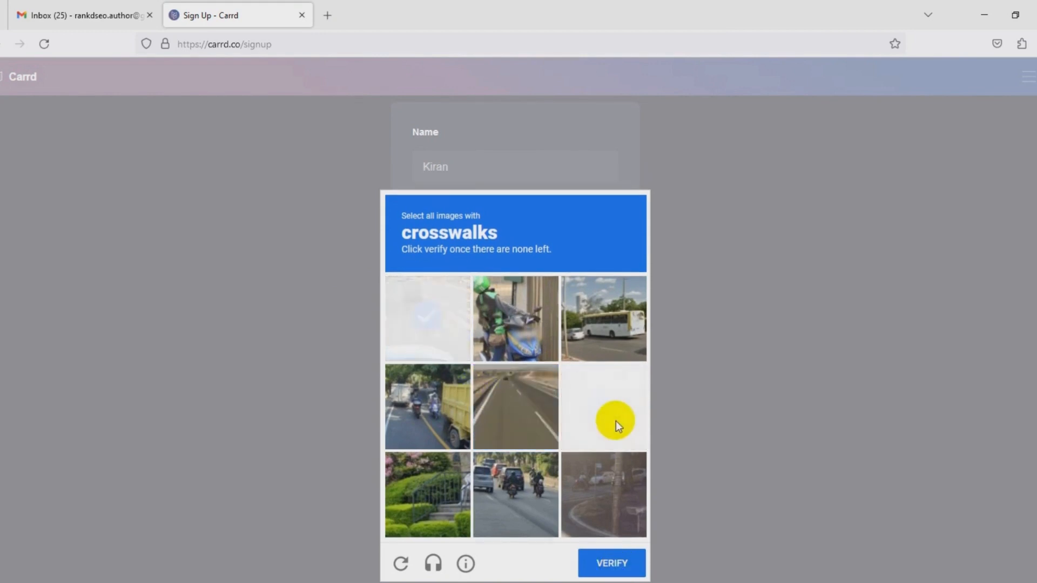
{"action": "left_click", "coordinate": [616, 421]}
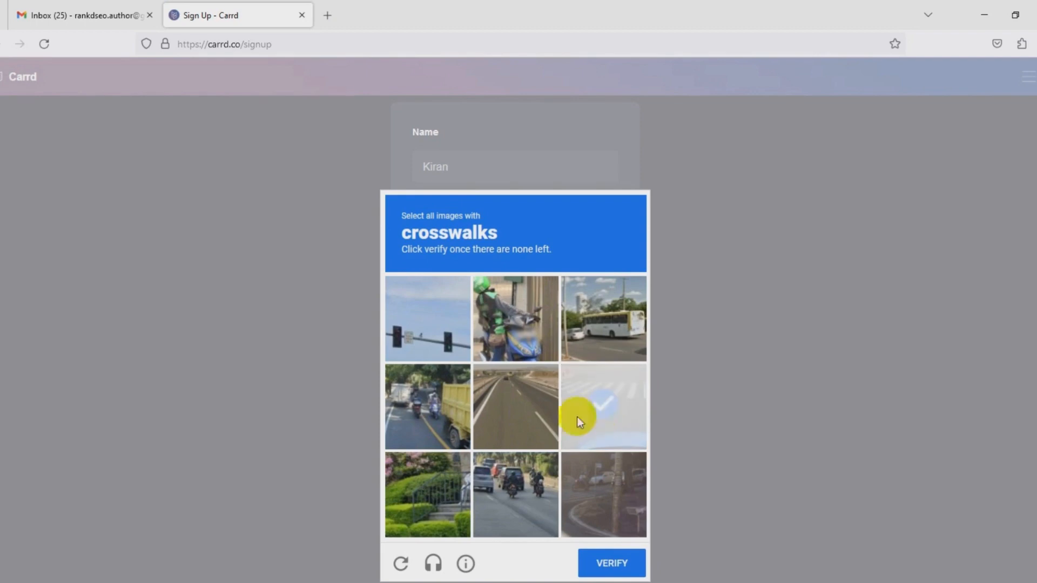
{"action": "left_click", "coordinate": [601, 564]}
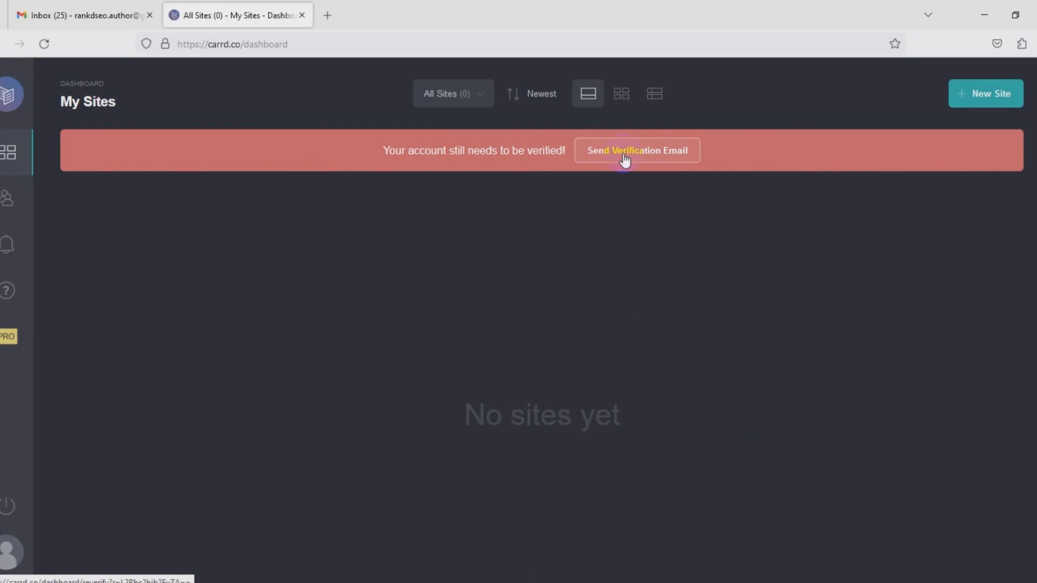
- Switch to Gmail and check the Promotions and Primary inbox categories for the Carrd verification email
{"action": "left_click", "coordinate": [70, 16]}
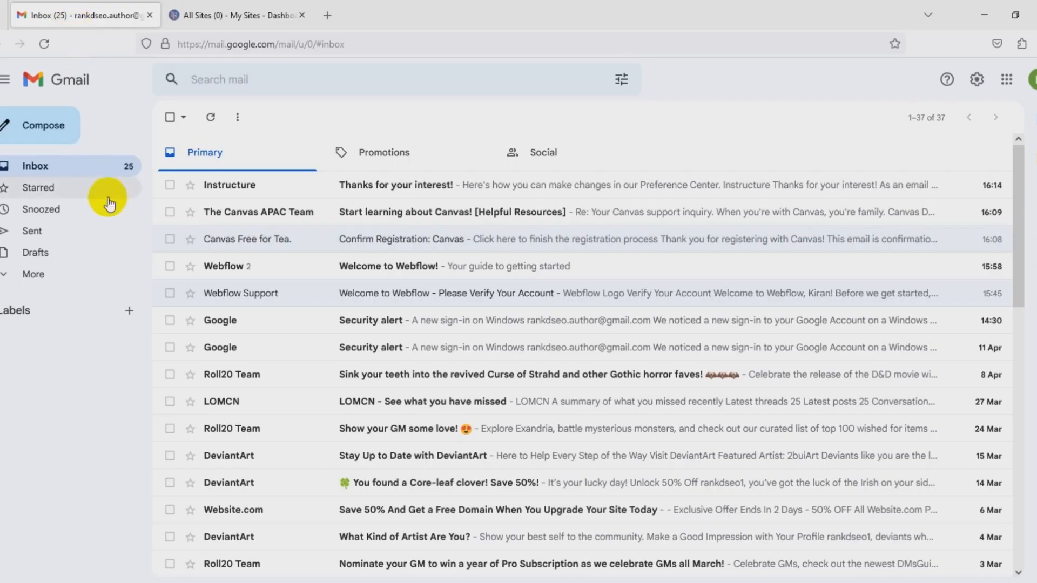
{"action": "left_click", "coordinate": [359, 165]}
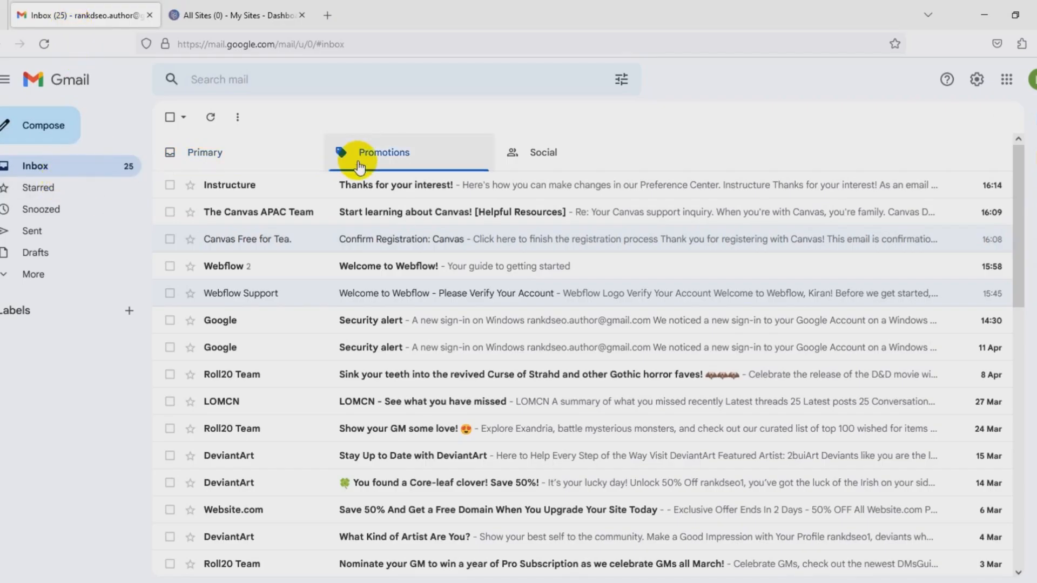
{"action": "left_click", "coordinate": [250, 156]}
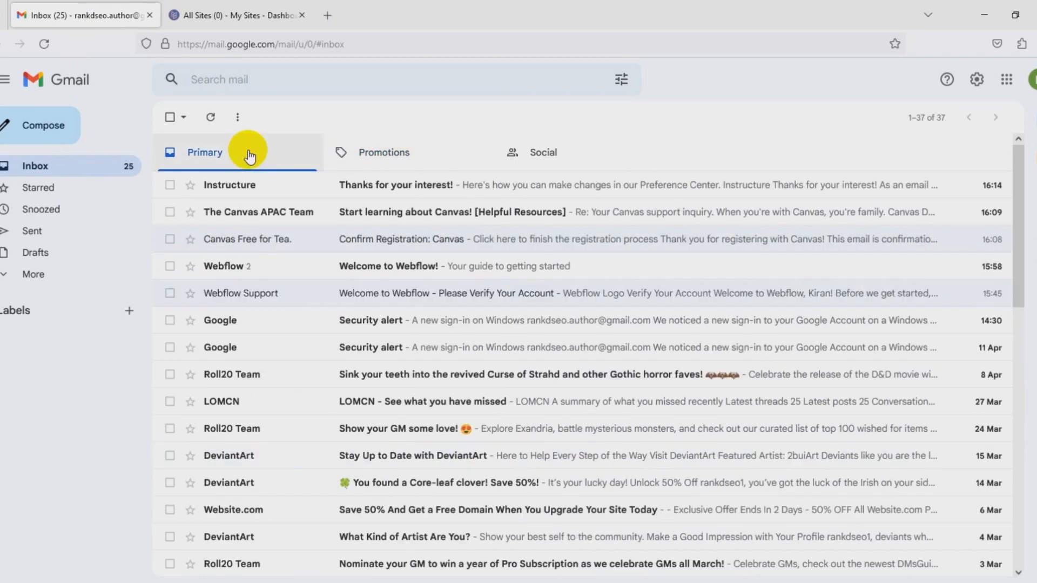
- Switch back to the Carrd dashboard and send the account verification email
{"action": "left_click", "coordinate": [232, 16]}
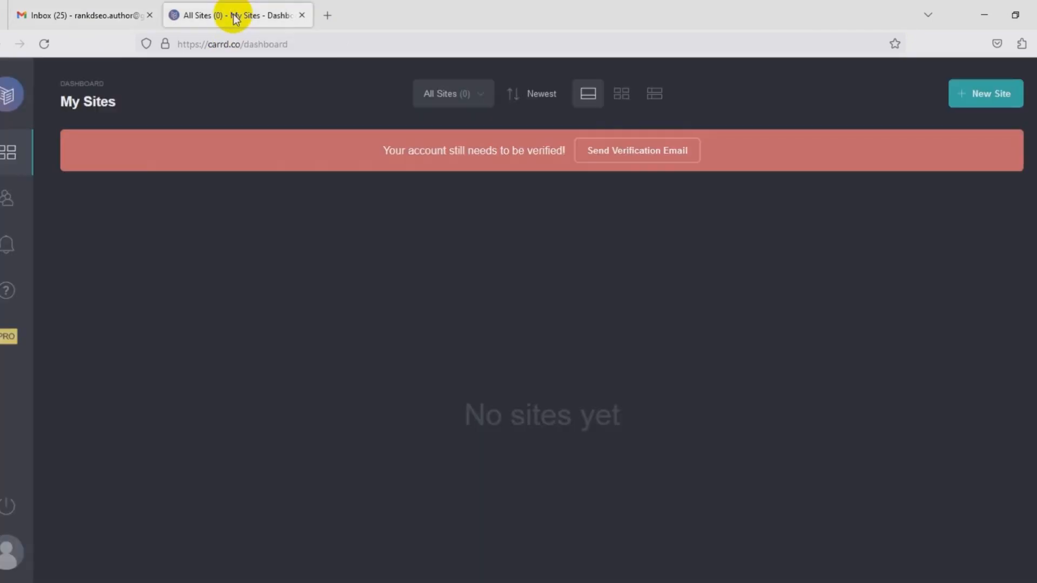
{"action": "left_click", "coordinate": [657, 158]}
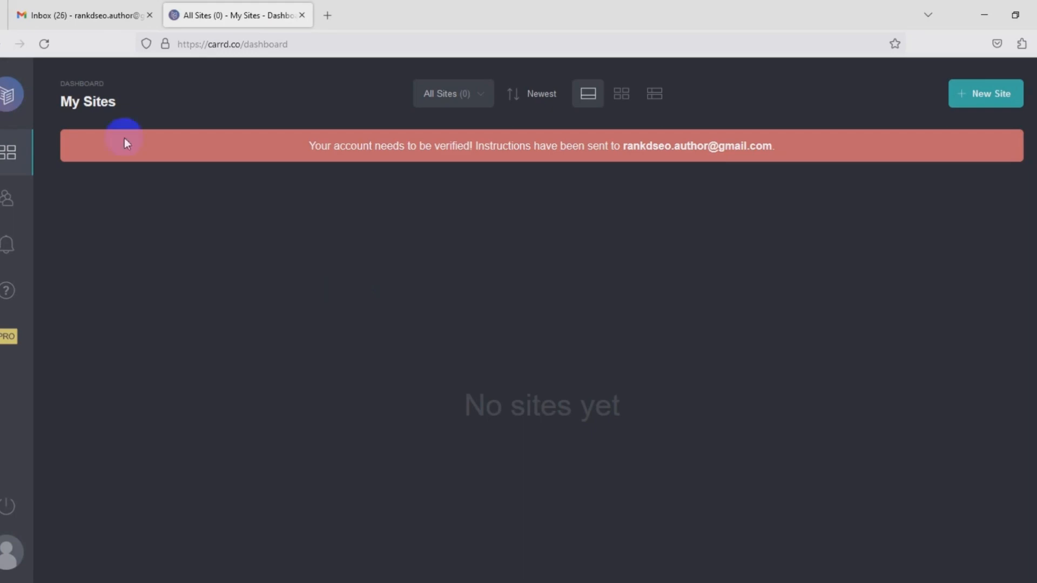
- Open the "Verify your Carrd account" email in Gmail, follow its verification link and verify the Carrd account
{"action": "left_click", "coordinate": [90, 22]}
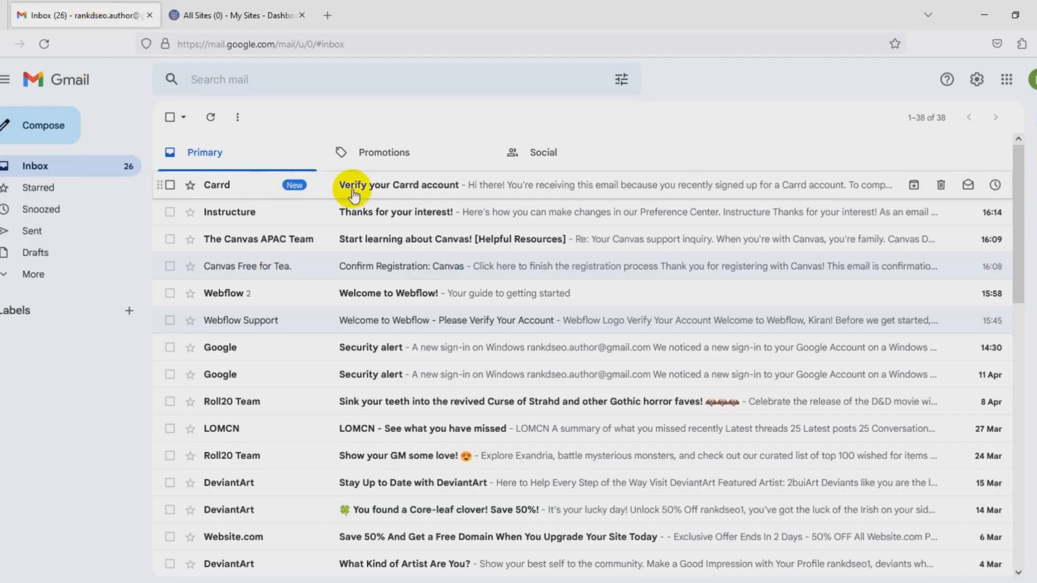
{"action": "left_click", "coordinate": [378, 184]}
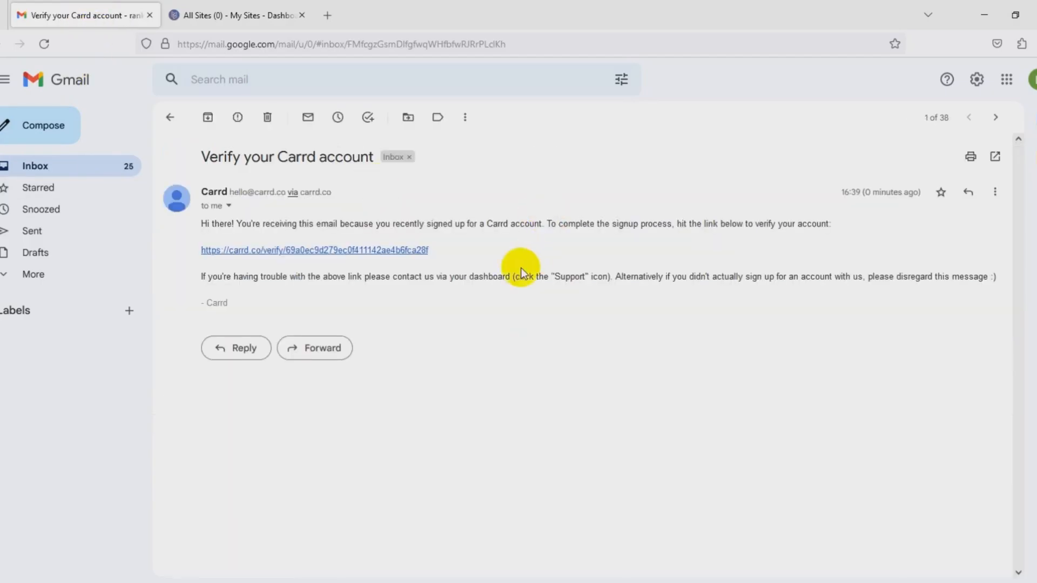
{"action": "left_click", "coordinate": [401, 250]}
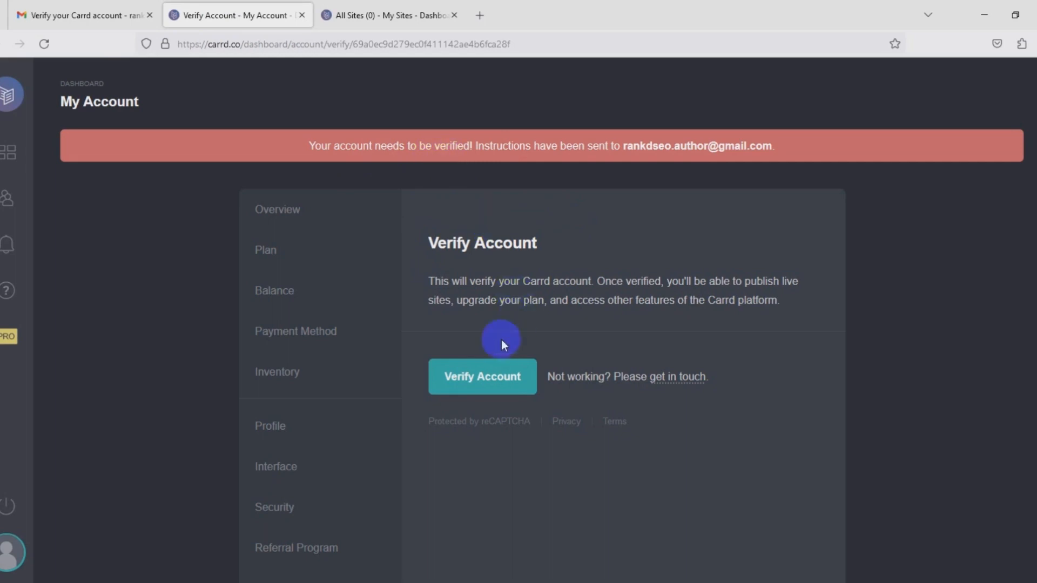
{"action": "left_click", "coordinate": [476, 384]}
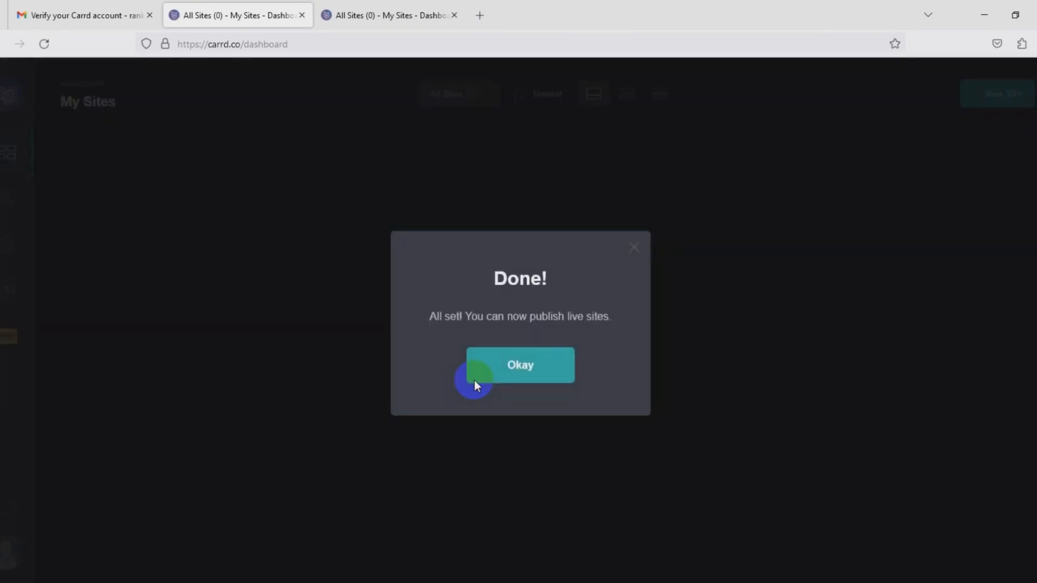
{"action": "left_click", "coordinate": [517, 374]}
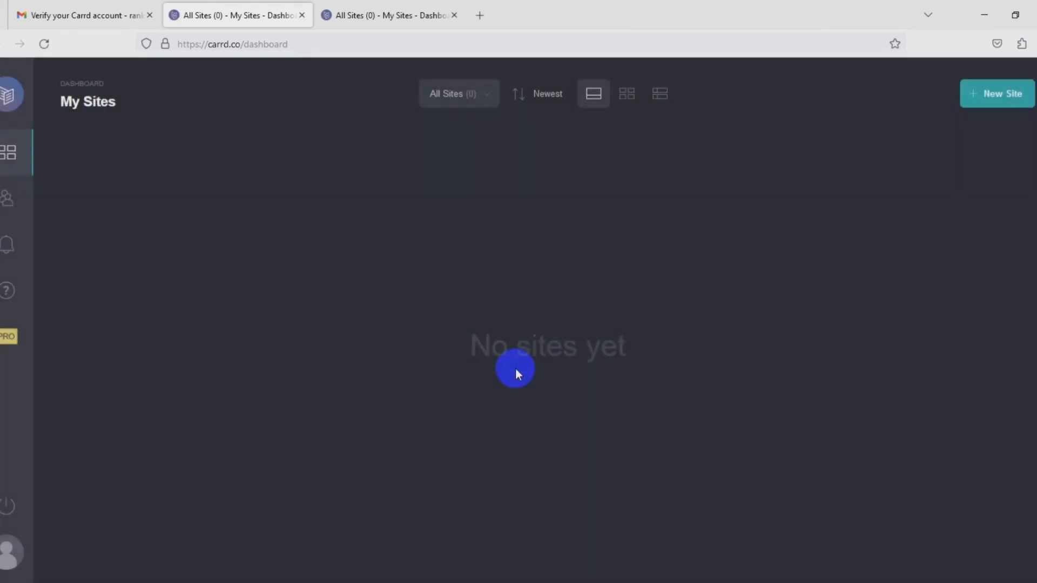
- Create a new site from the Blank Canvas starting point and dismiss the editor instructions
{"action": "left_click", "coordinate": [1013, 103]}
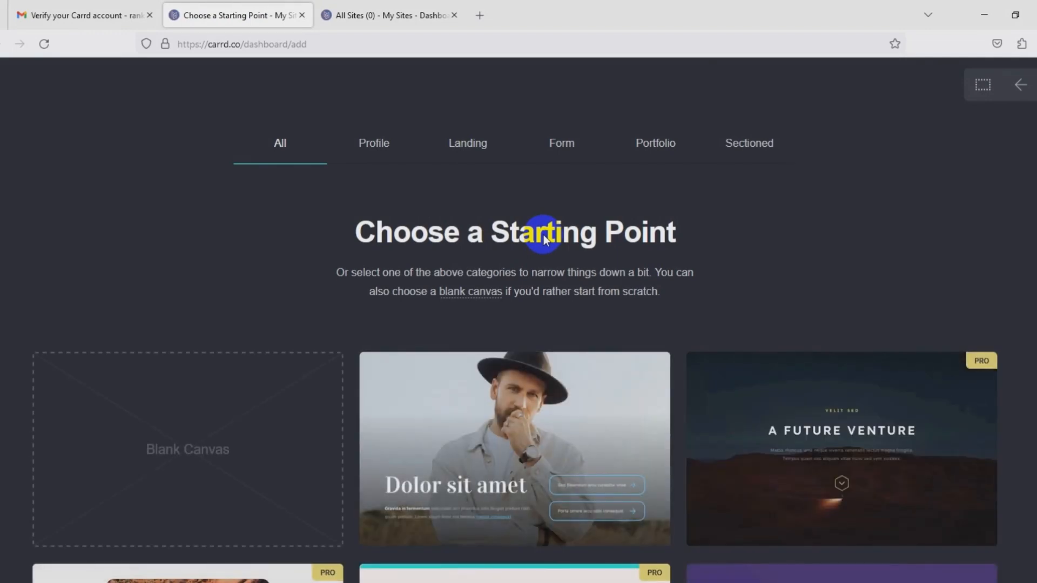
{"action": "mouse_move", "coordinate": [817, 416]}
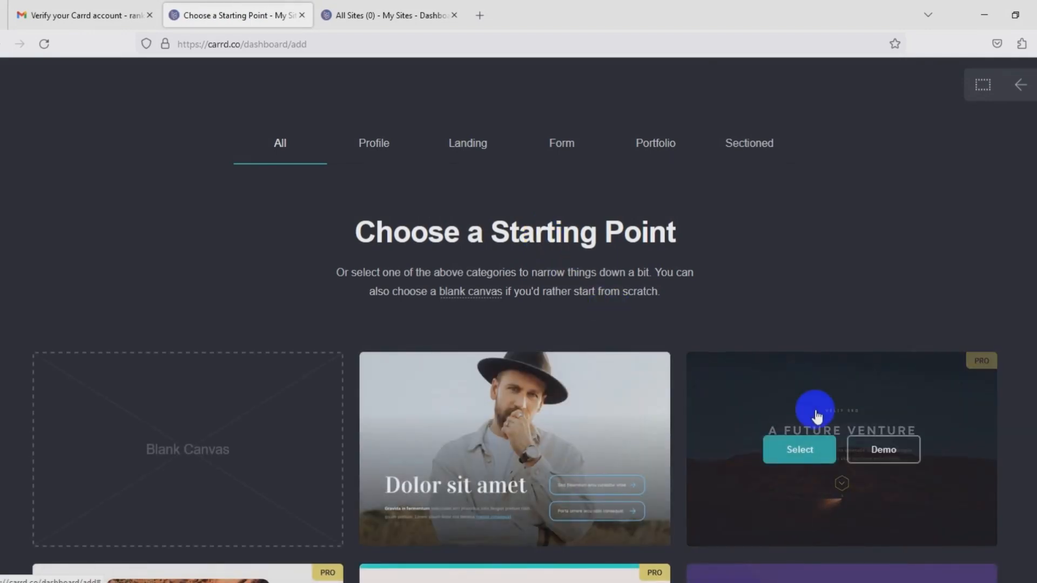
{"action": "mouse_move", "coordinate": [219, 420]}
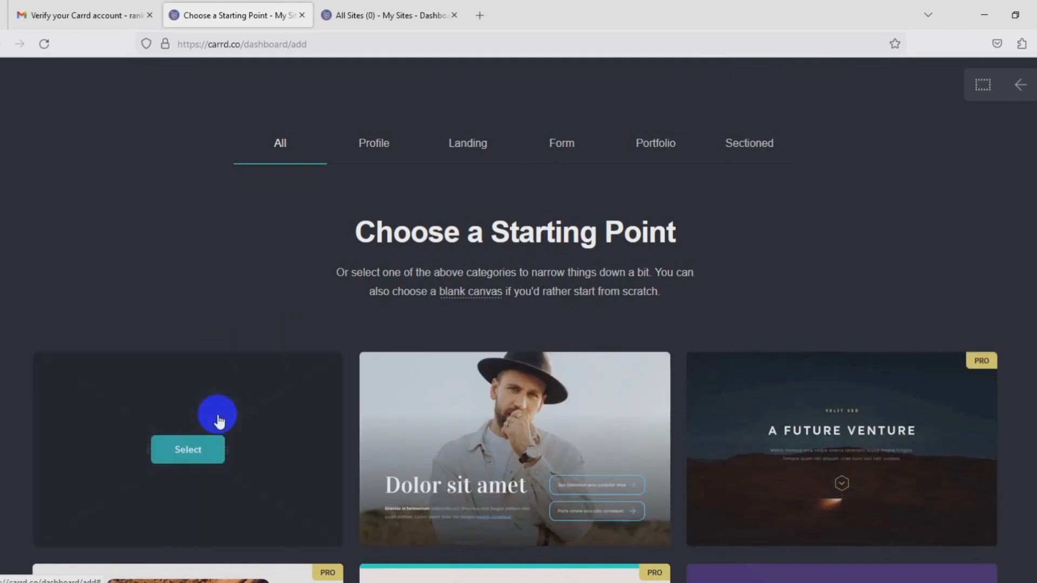
{"action": "left_click", "coordinate": [201, 457]}
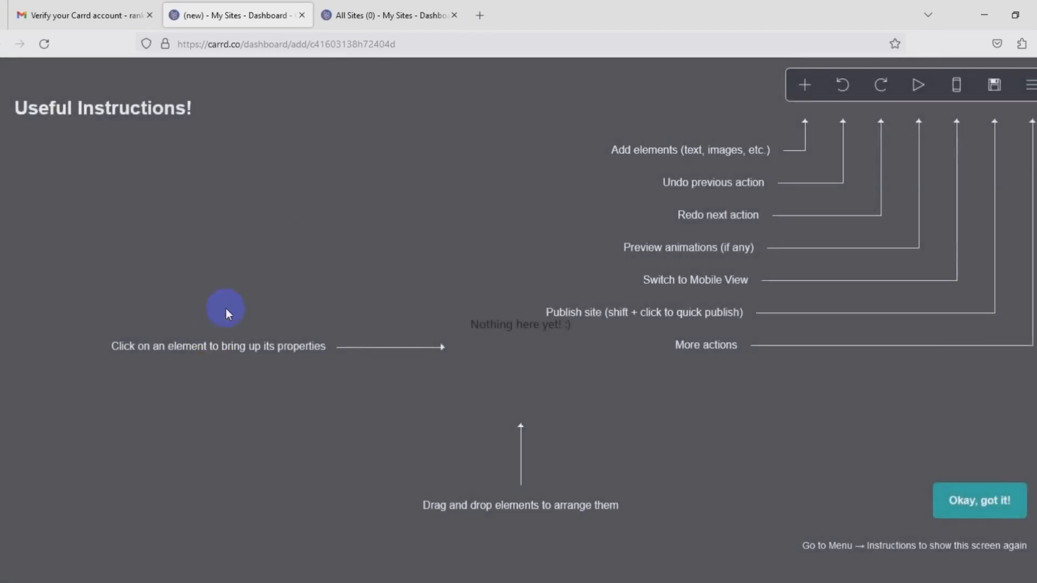
{"action": "left_click", "coordinate": [984, 508]}
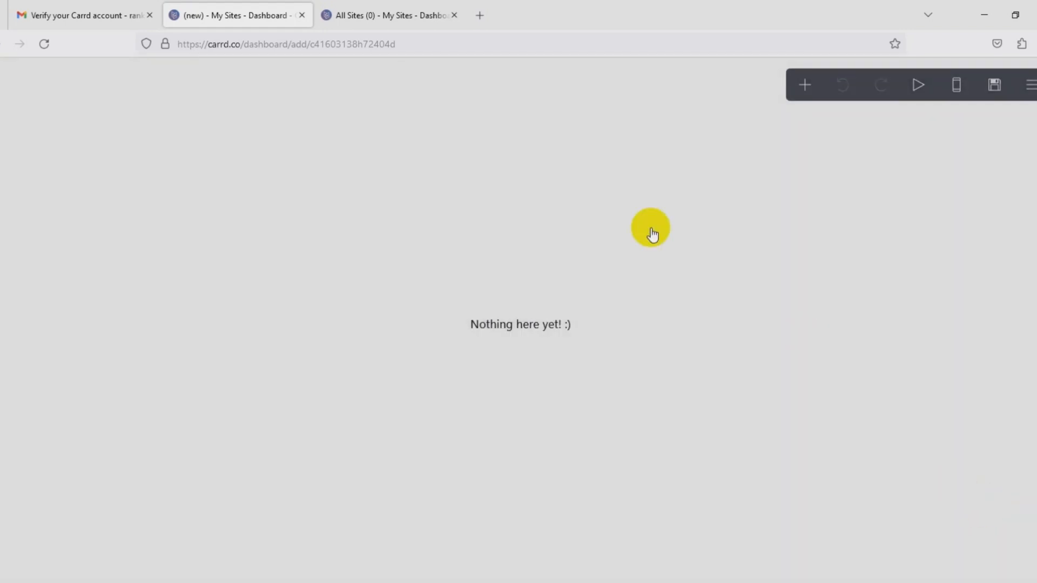
- Add a Links element to the blank page and add a second link to it
{"action": "left_click", "coordinate": [806, 87]}
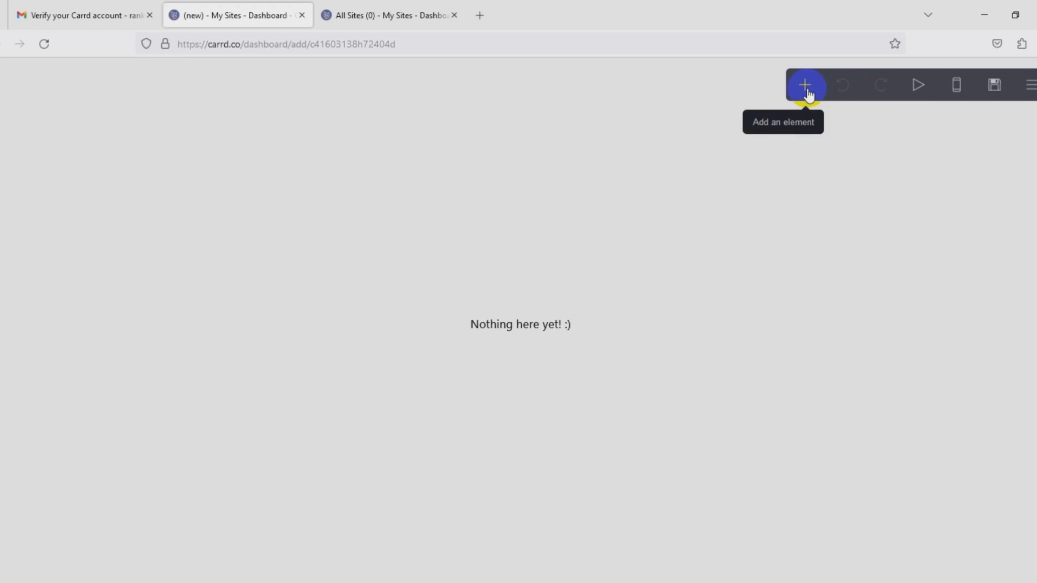
{"action": "left_click", "coordinate": [806, 87]}
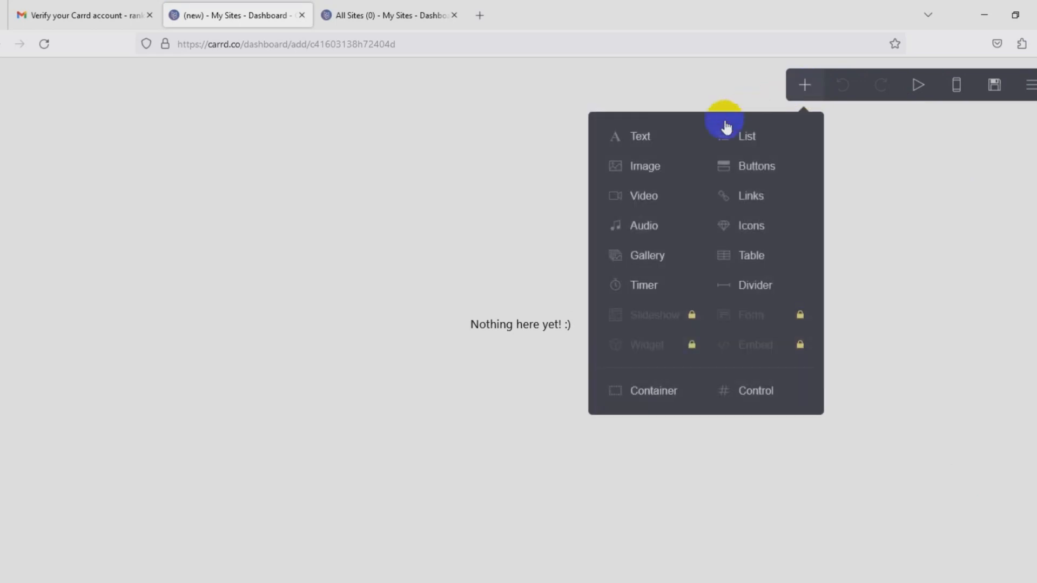
{"action": "left_click", "coordinate": [756, 197]}
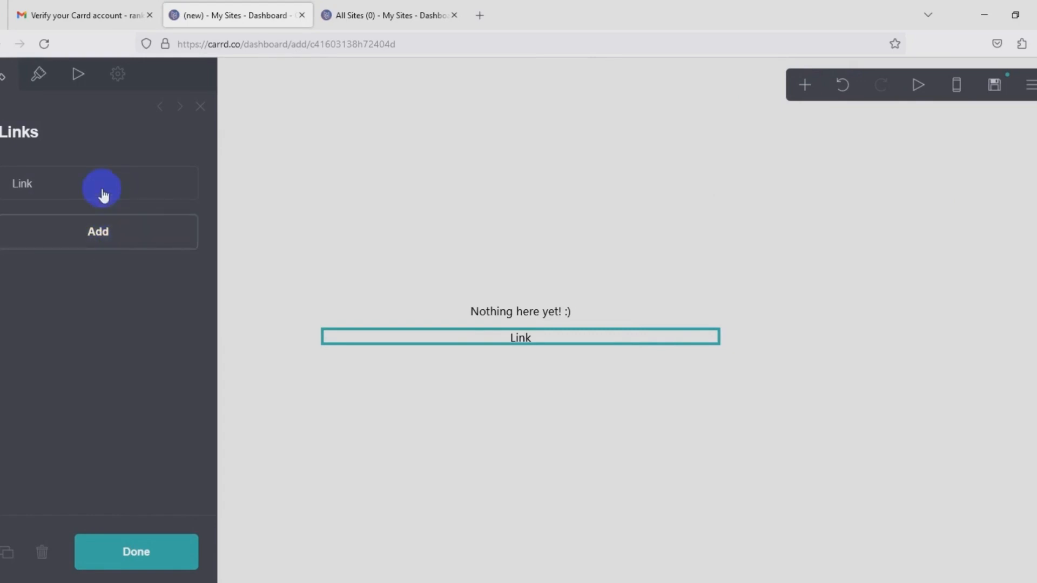
{"action": "left_click", "coordinate": [99, 238]}
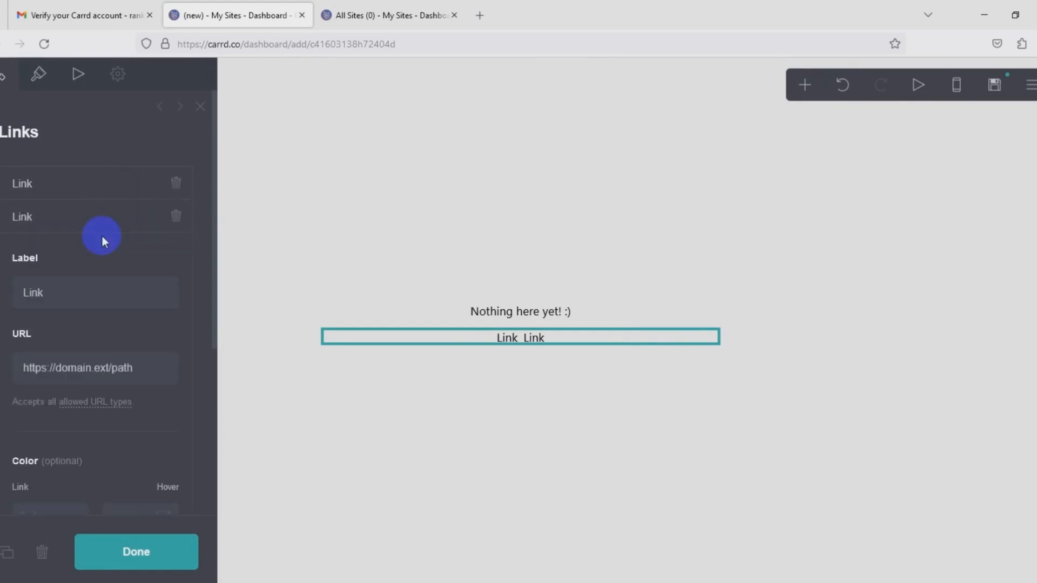
{"action": "left_click", "coordinate": [96, 293]}
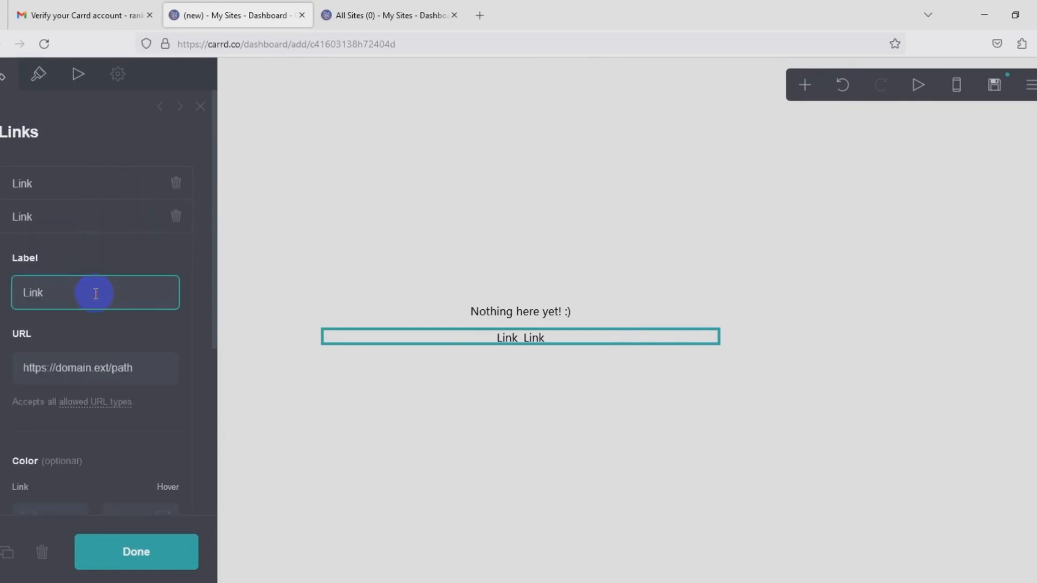
{"action": "key", "text": "ctrl+a"}
{"action": "type", "text": "RankdSEO"}
{"action": "left_click", "coordinate": [105, 369]}
{"action": "key", "text": "ctrl+a"}
{"action": "type", "text": "http"}
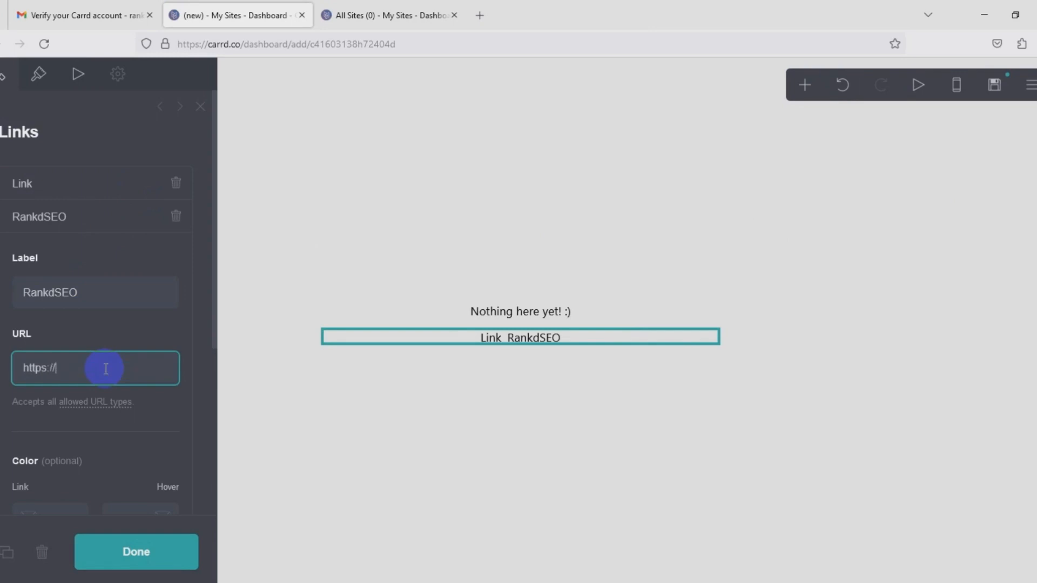
{"action": "type", "text": "s://rankdseo.com"}
{"action": "left_click", "coordinate": [170, 401]}
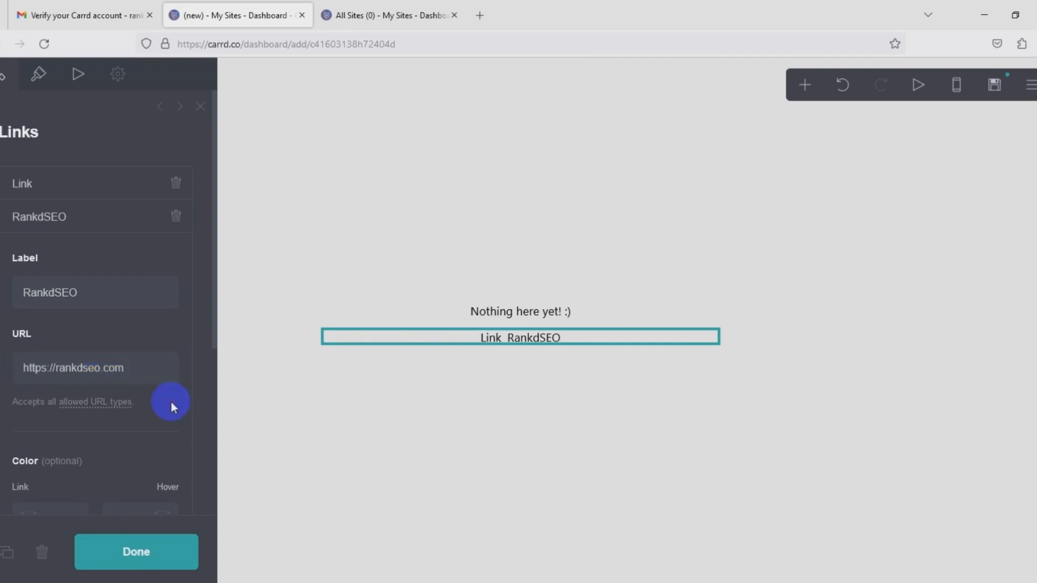
{"action": "scroll", "coordinate": [177, 418], "scroll_direction": "down", "scroll_amount": 1}
{"action": "left_click", "coordinate": [151, 560]}
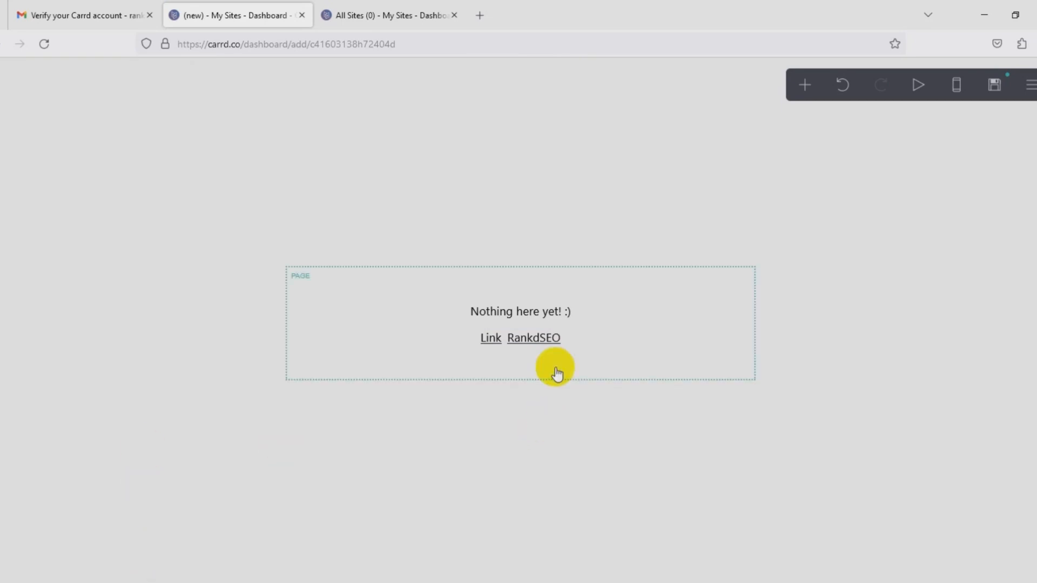
- Open the site's publish settings and enter the title "Rankd SEO" and the description "Backlinks Database."
{"action": "left_click", "coordinate": [996, 95]}
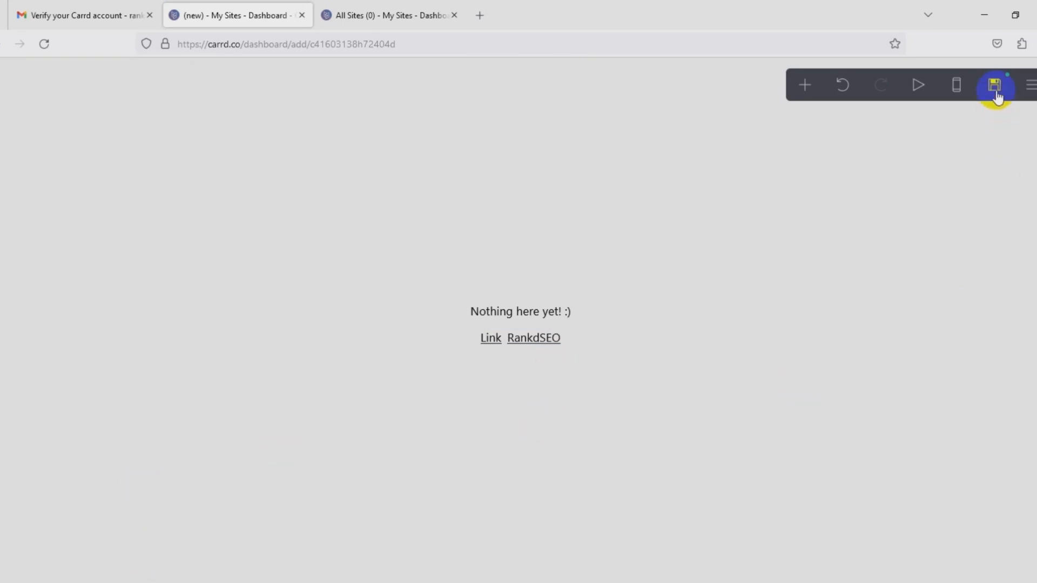
{"action": "left_click", "coordinate": [997, 96]}
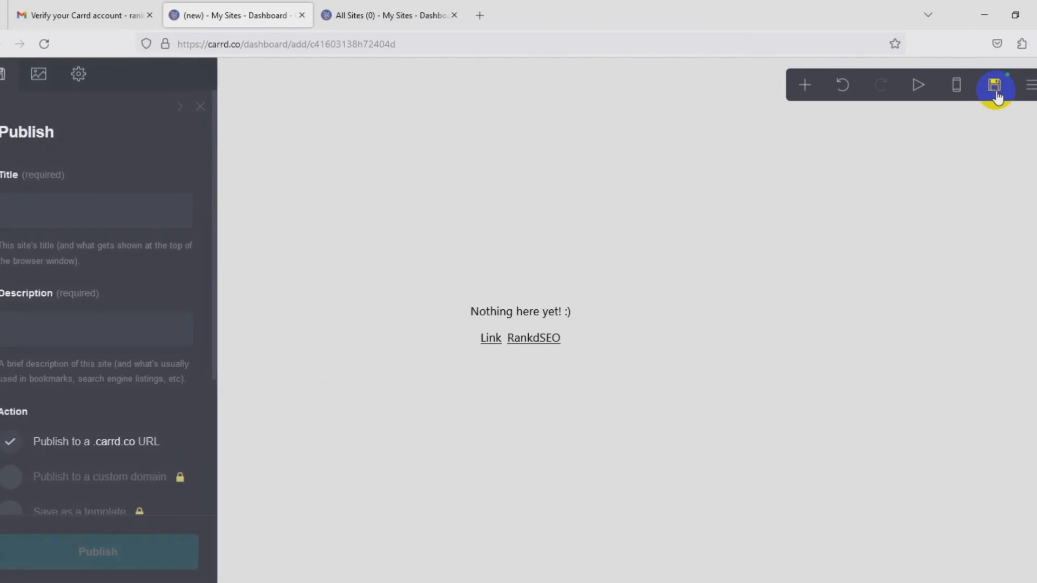
{"action": "left_click", "coordinate": [110, 209]}
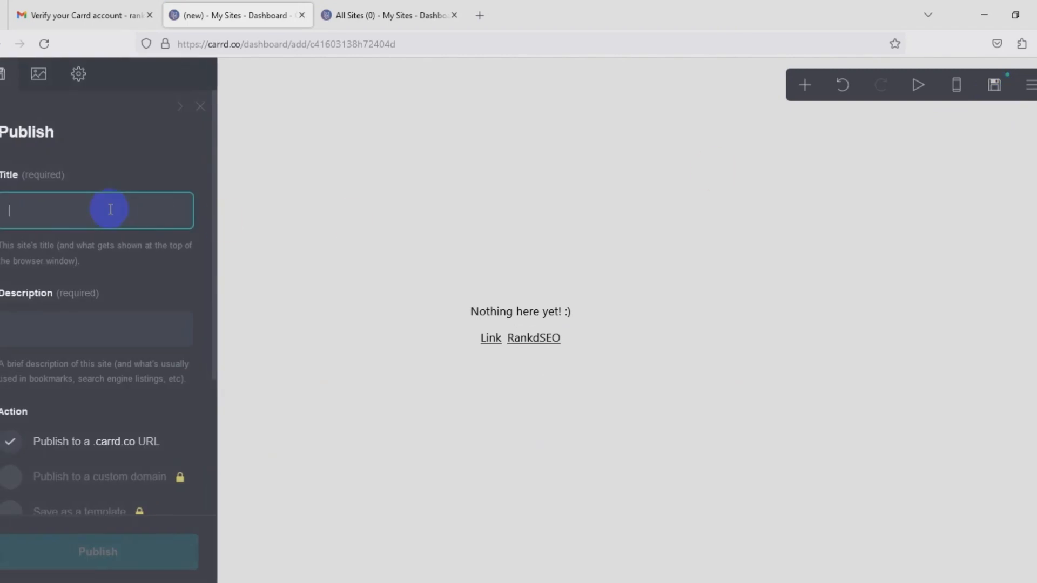
{"action": "type", "text": "Rankd SEO"}
{"action": "left_click", "coordinate": [127, 332]}
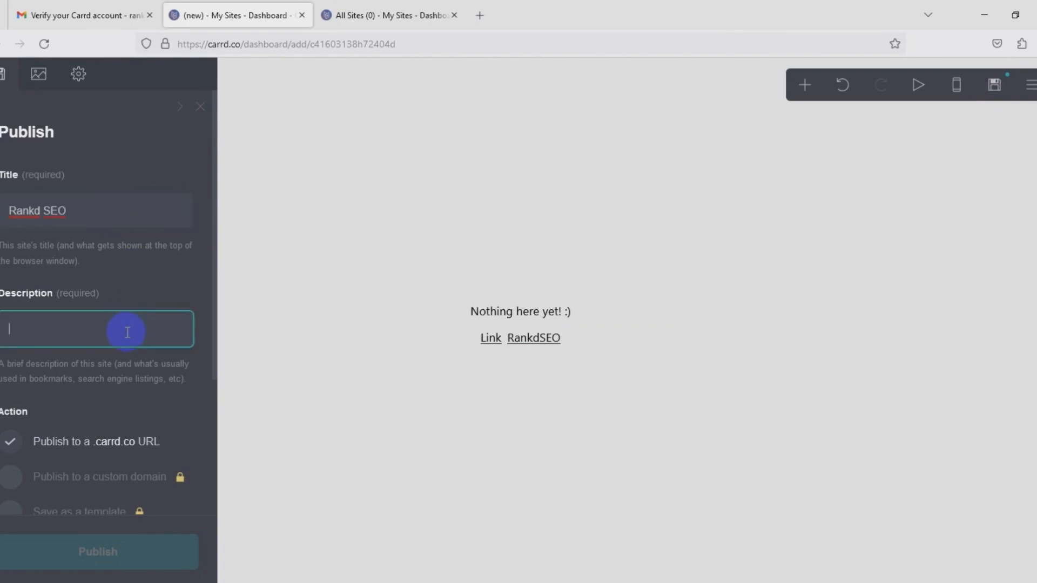
{"action": "type", "text": "Backlinks Database"}
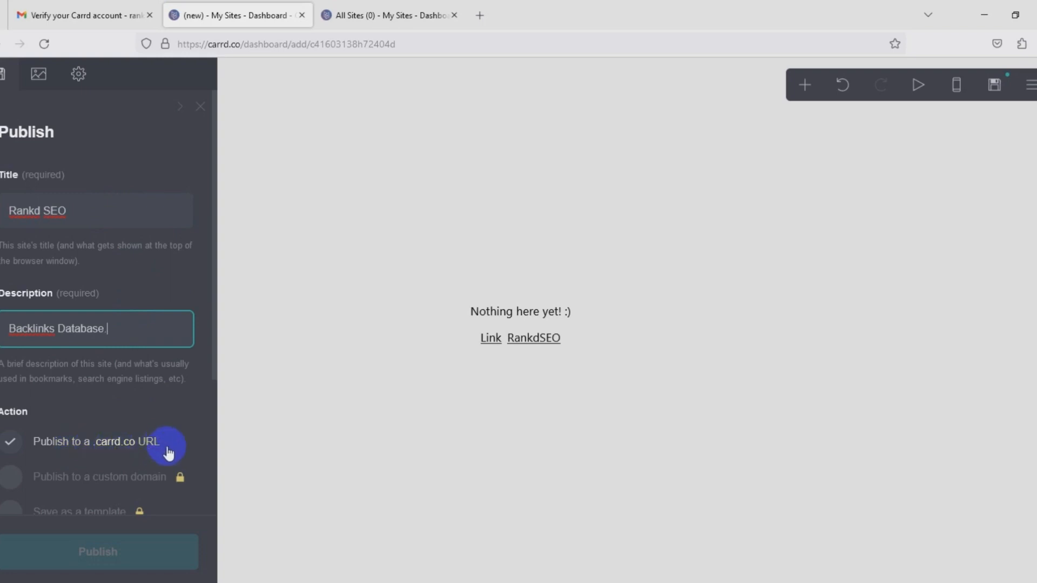
- Set the site's .carrd.co URL name to rankdseo and publish the site
{"action": "scroll", "coordinate": [167, 447], "scroll_direction": "down", "scroll_amount": 2}
{"action": "scroll", "coordinate": [167, 446], "scroll_direction": "down", "scroll_amount": 2}
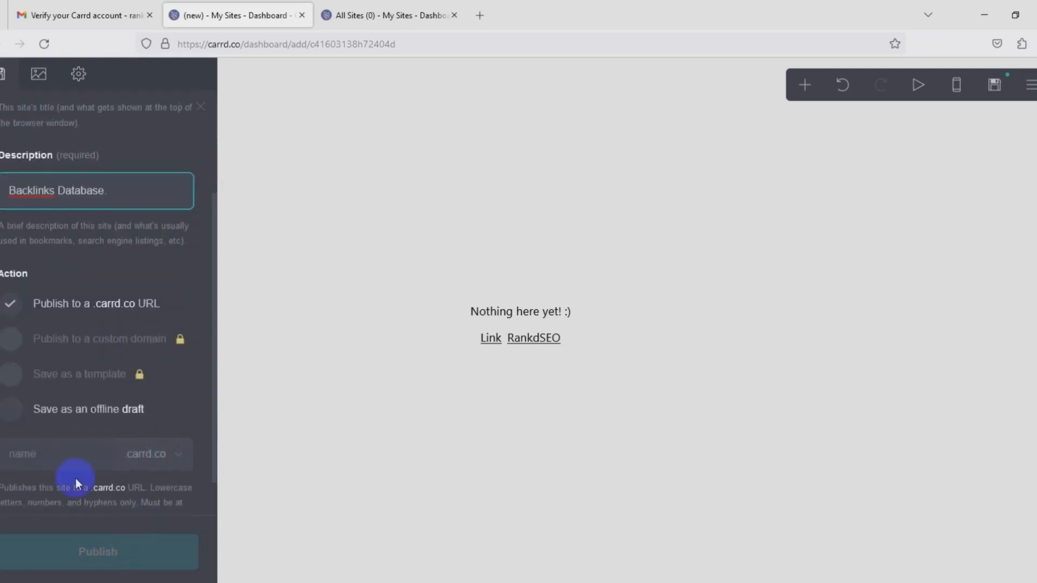
{"action": "left_click", "coordinate": [64, 455]}
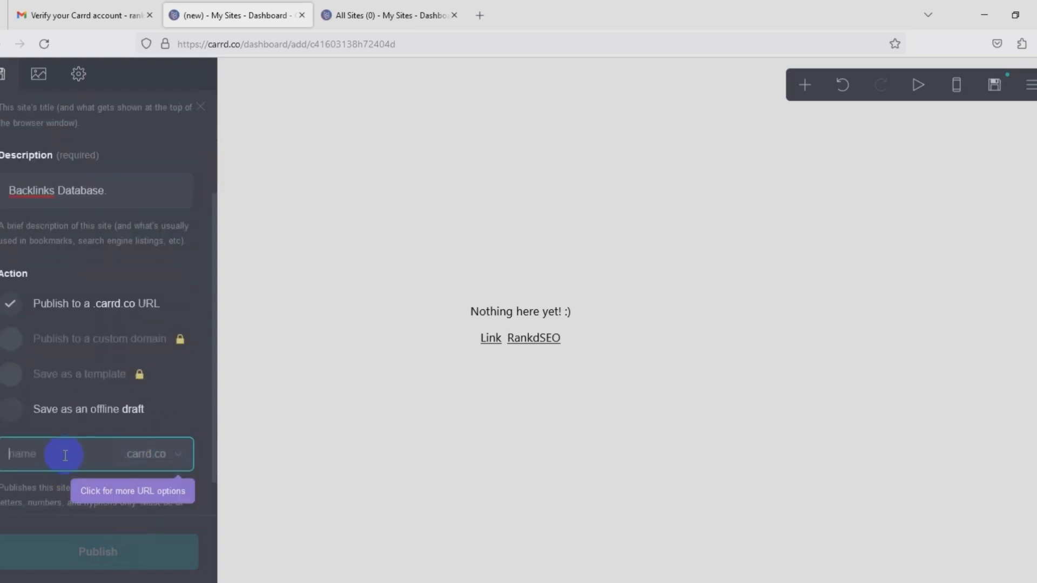
{"action": "type", "text": "rankdseo"}
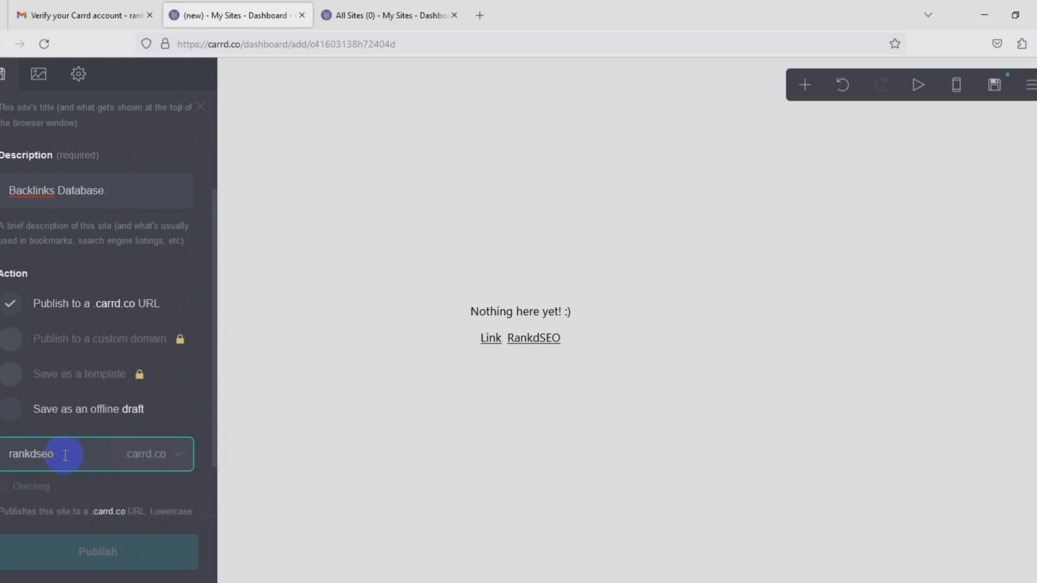
{"action": "scroll", "coordinate": [64, 455], "scroll_direction": "down", "scroll_amount": 1}
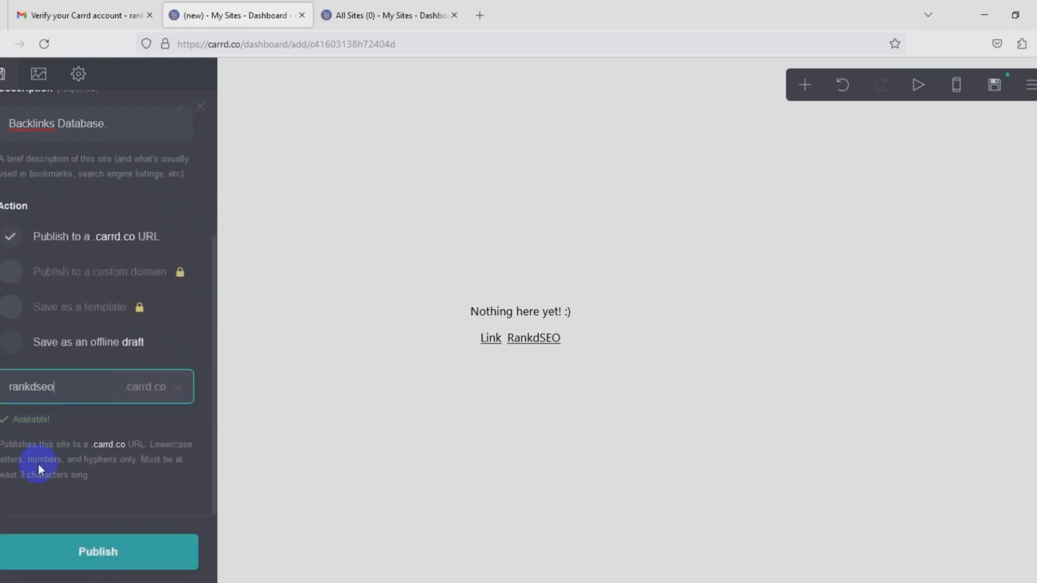
{"action": "left_click", "coordinate": [101, 560]}
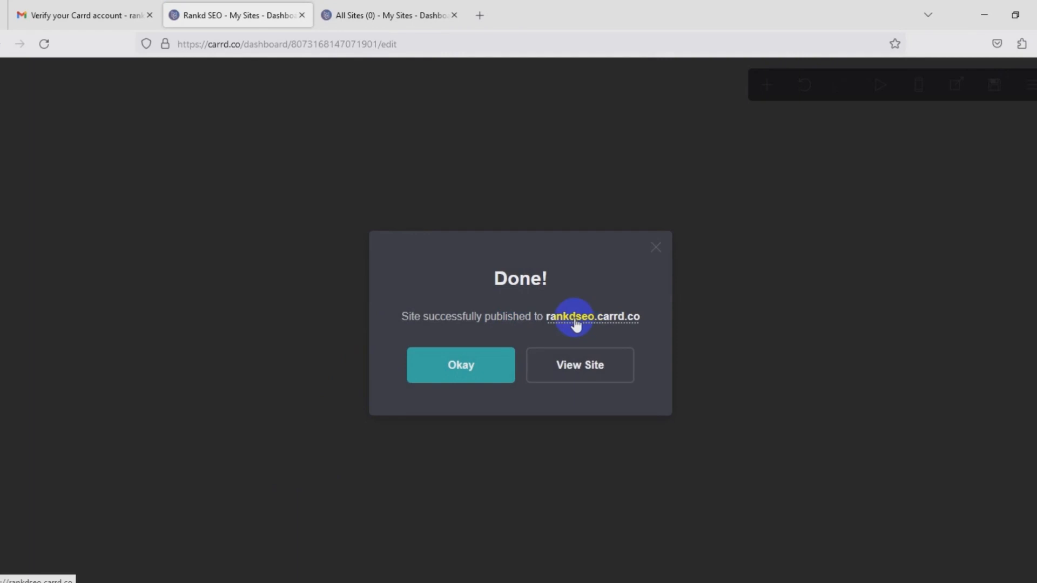
- Copy the published site's rankdseo.carrd.co link and dismiss the publishing confirmation
{"action": "right_click", "coordinate": [576, 323]}
{"action": "left_click", "coordinate": [646, 453]}
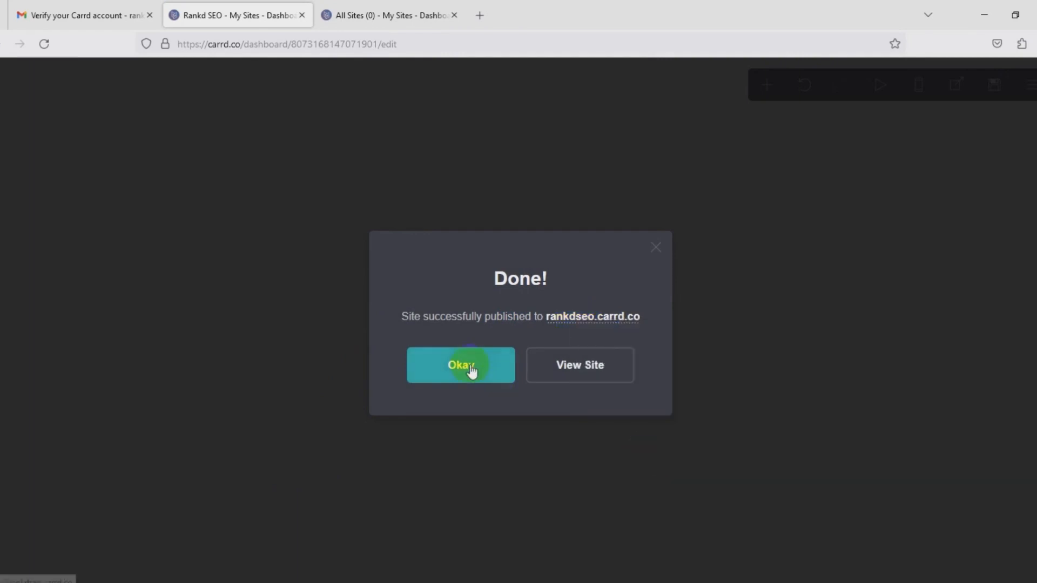
{"action": "left_click", "coordinate": [471, 371]}
{"action": "left_click", "coordinate": [1030, 43]}
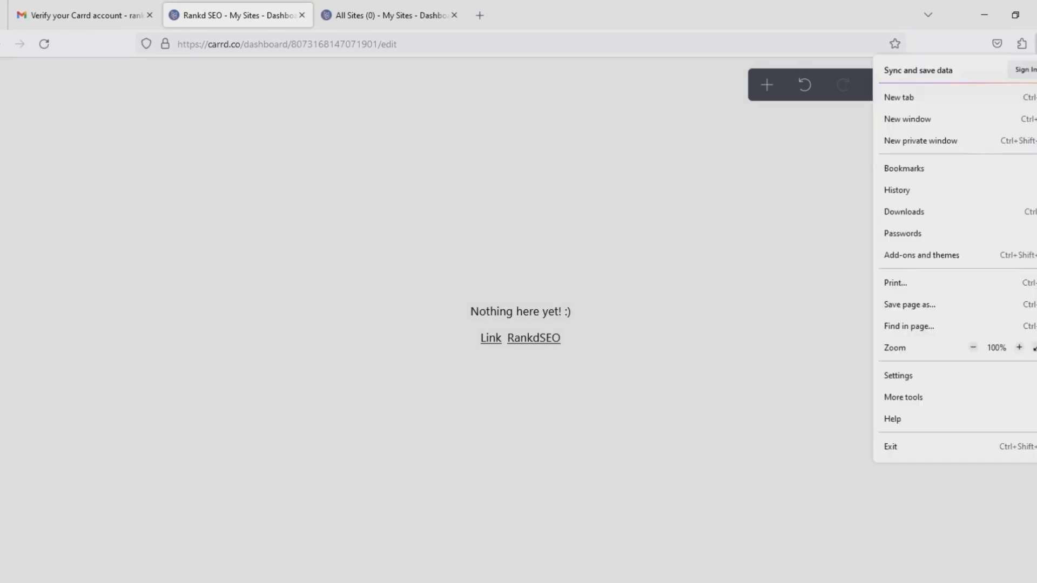
{"action": "left_click", "coordinate": [962, 140]}
{"action": "right_click", "coordinate": [292, 43]}
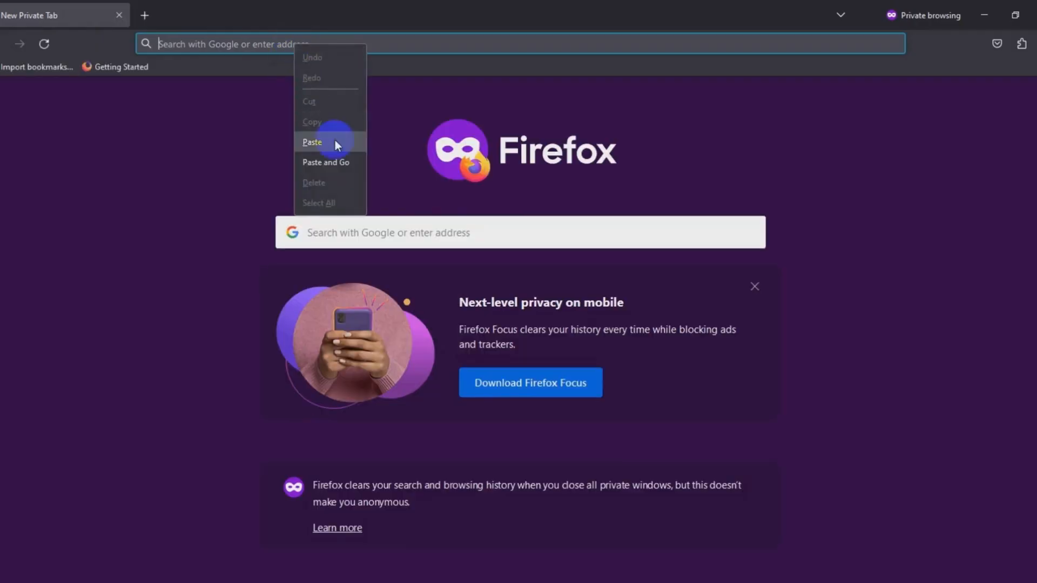
{"action": "left_click", "coordinate": [336, 161]}
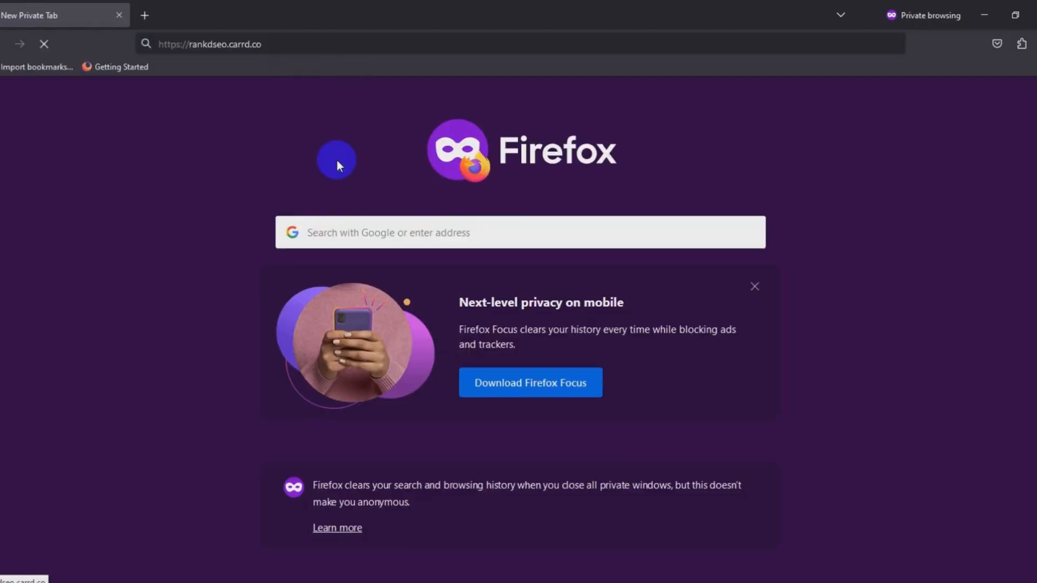